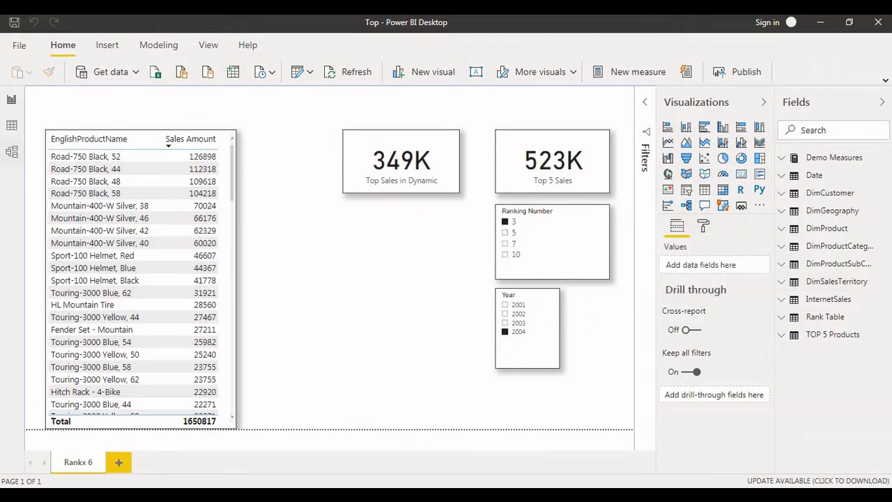
# Examine the table relationships across the whole model diagram with the Properties and Fields panes collapsed, and return to the report
pyautogui.click(12, 151)
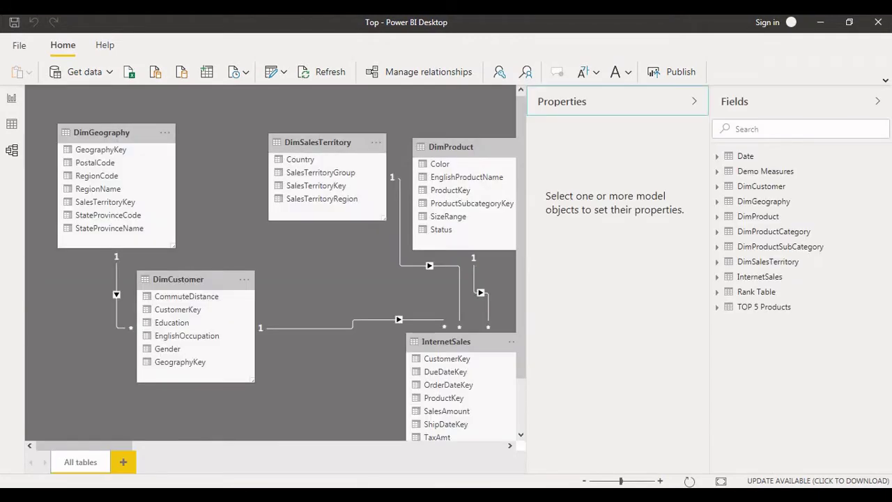
pyautogui.click(694, 101)
pyautogui.click(878, 101)
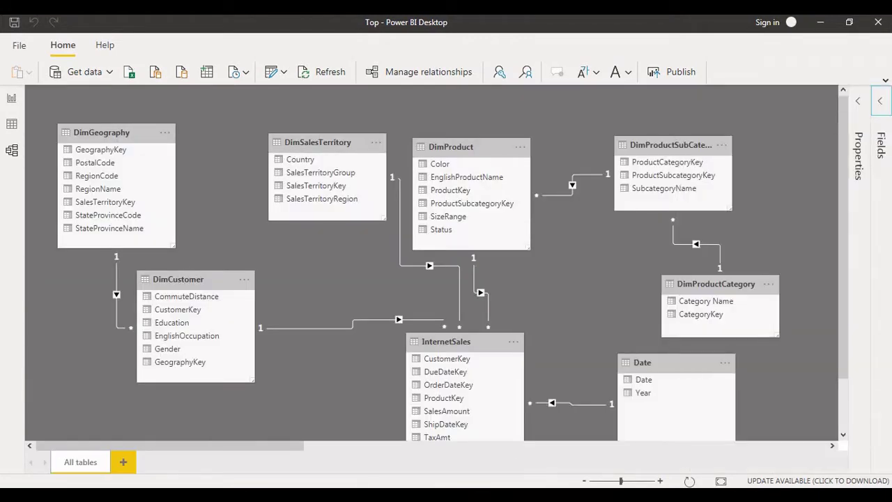
pyautogui.hscroll(3, 167, 446)
pyautogui.hscroll(-3, 167, 446)
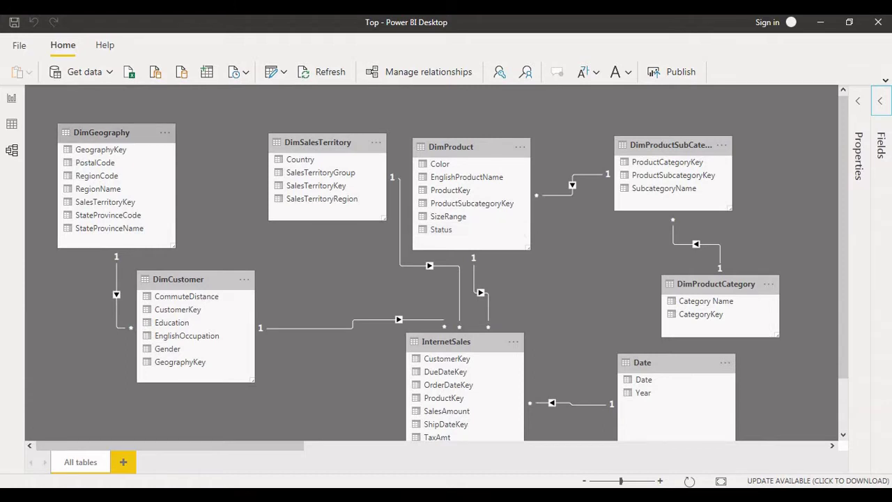
pyautogui.click(12, 98)
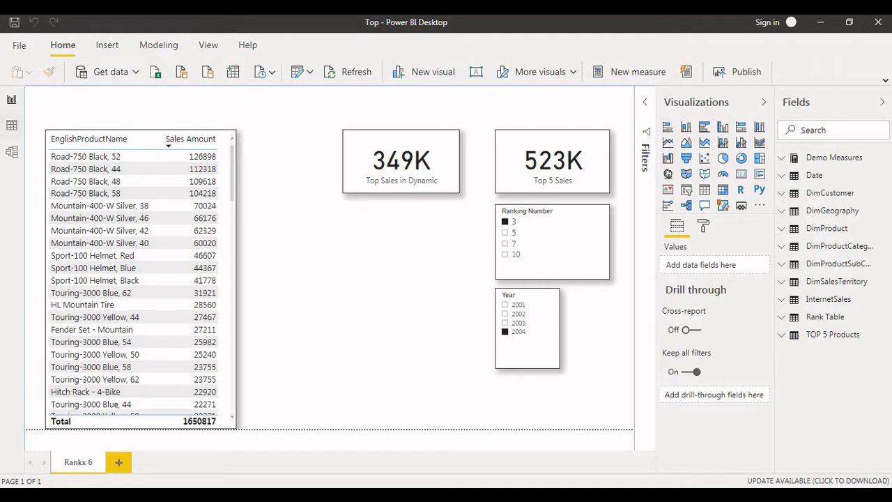
# In the TOP 5 Products table's formula, examine the TOPN function, its row count and the VALUES(DimProduct[EnglishProductName]) argument
pyautogui.click(12, 125)
pyautogui.click(133, 164)
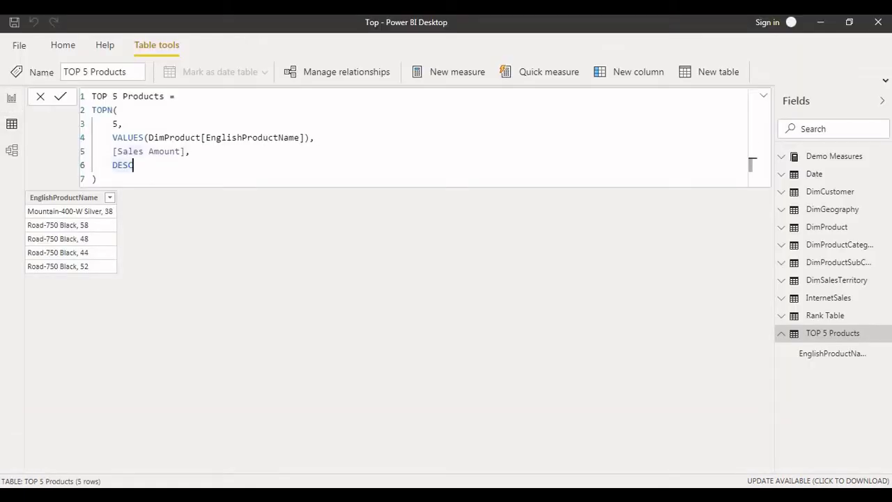
pyautogui.moveTo(118, 110); pyautogui.dragTo(154, 151)
pyautogui.click(133, 165)
pyautogui.doubleClick(106, 110)
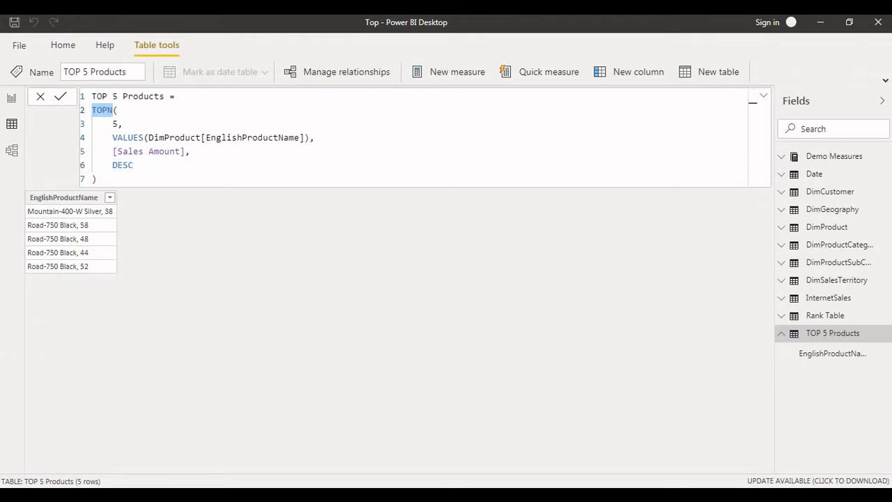
pyautogui.doubleClick(116, 123)
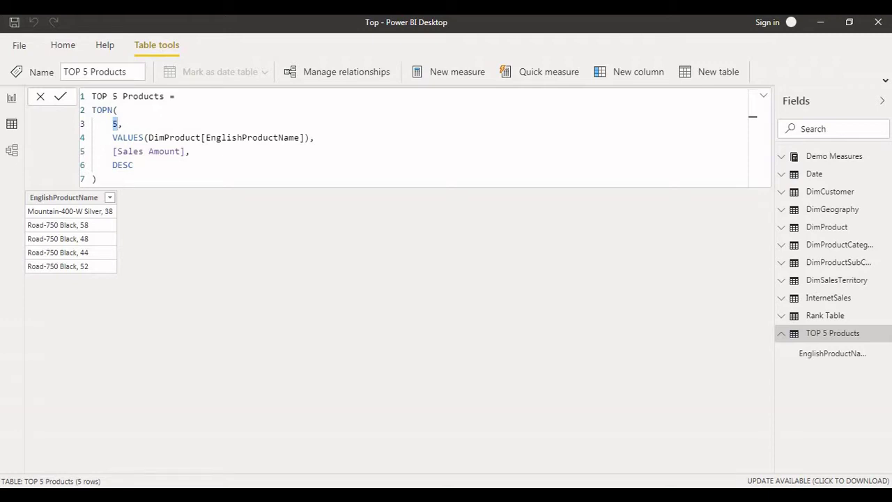
pyautogui.moveTo(108, 137); pyautogui.dragTo(314, 137)
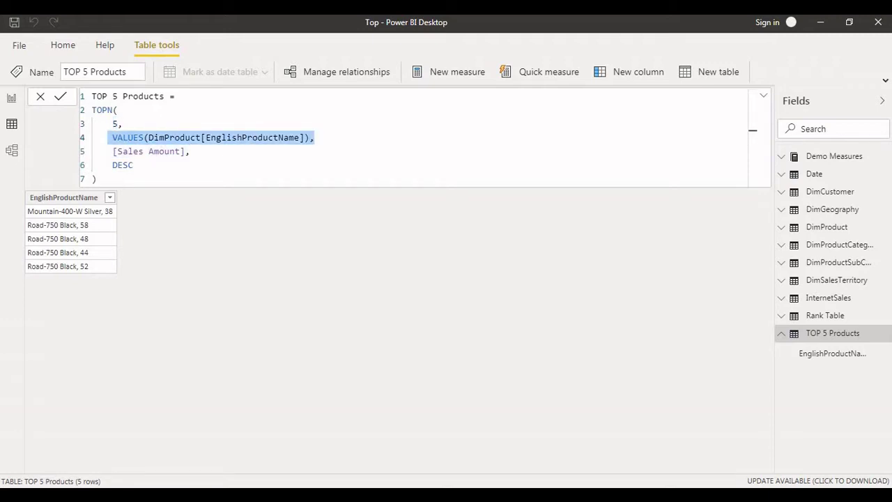
pyautogui.click(209, 137)
pyautogui.moveTo(158, 138); pyautogui.dragTo(279, 137)
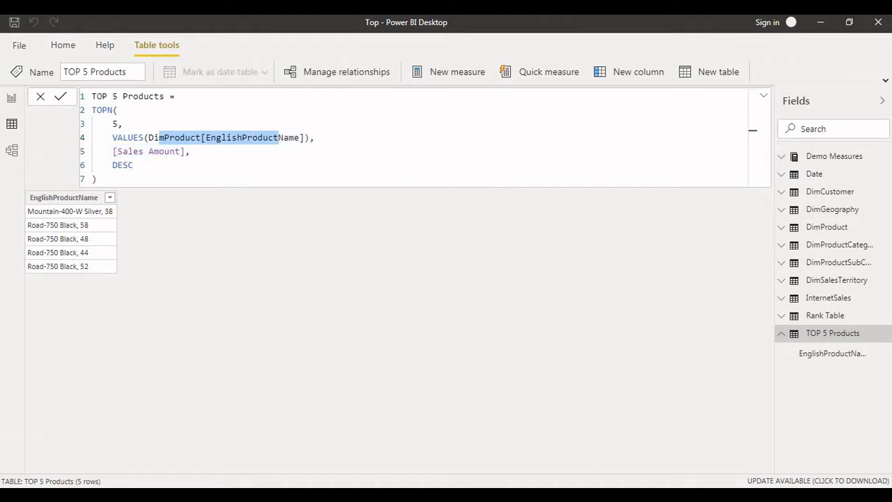
# Examine the [Sales Amount] ordering expression, the DESC order and the complete argument list of the TOPN formula
pyautogui.moveTo(315, 137); pyautogui.dragTo(181, 151)
pyautogui.click(132, 165)
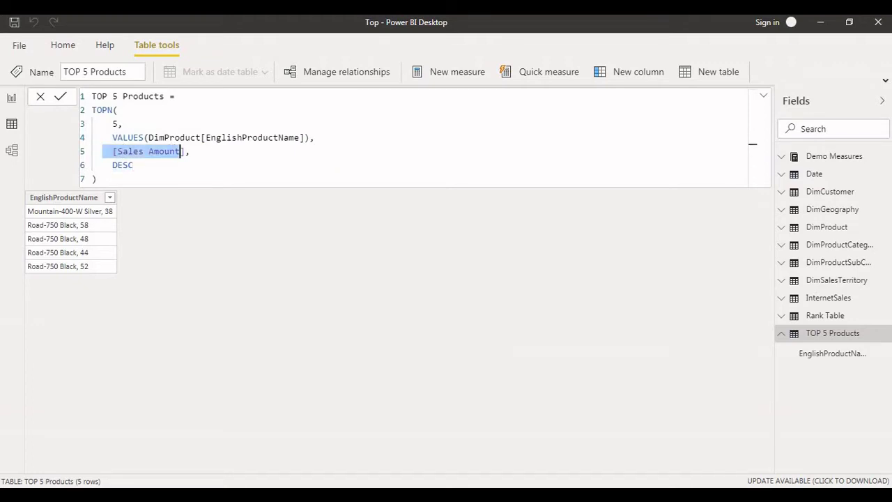
pyautogui.click(189, 151)
pyautogui.moveTo(190, 151); pyautogui.dragTo(113, 151)
pyautogui.click(113, 166)
pyautogui.moveTo(113, 165); pyautogui.dragTo(132, 165)
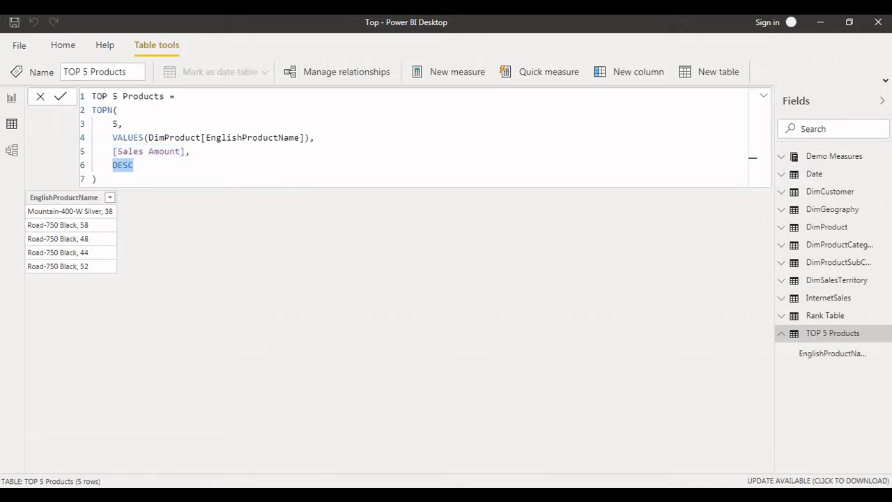
pyautogui.click(95, 179)
pyautogui.moveTo(113, 124); pyautogui.dragTo(96, 180)
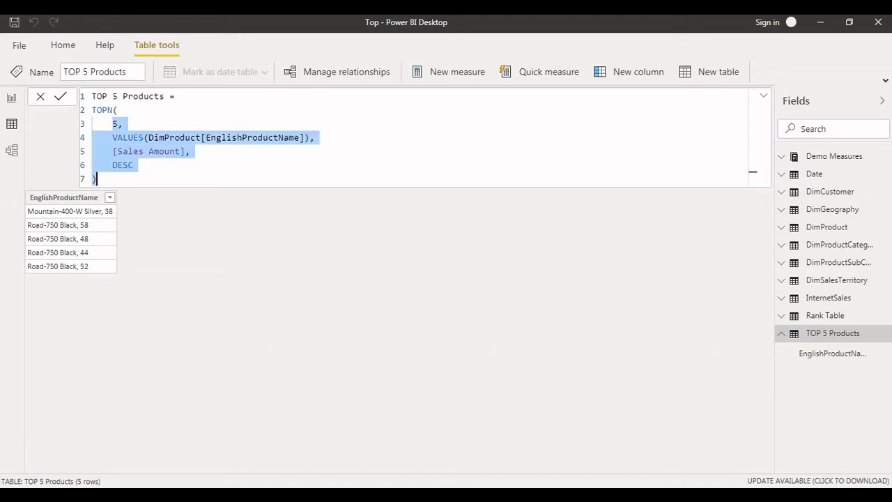
pyautogui.click(113, 124)
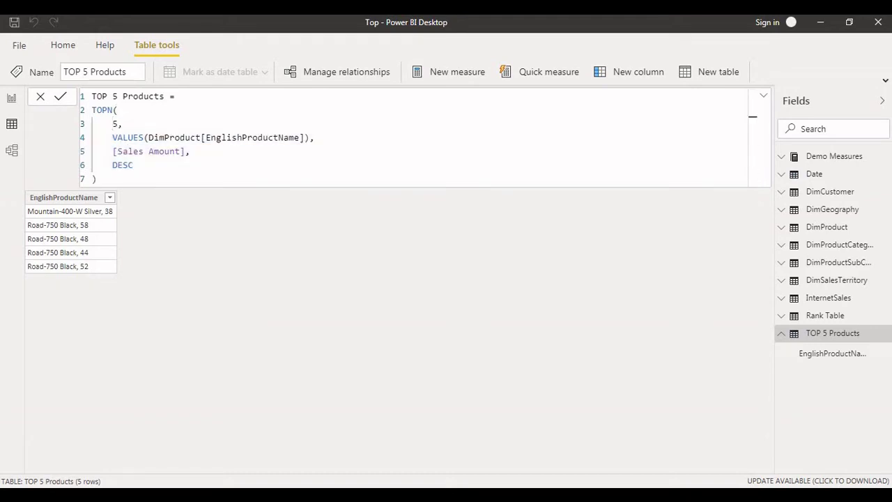
pyautogui.moveTo(107, 123); pyautogui.dragTo(96, 179)
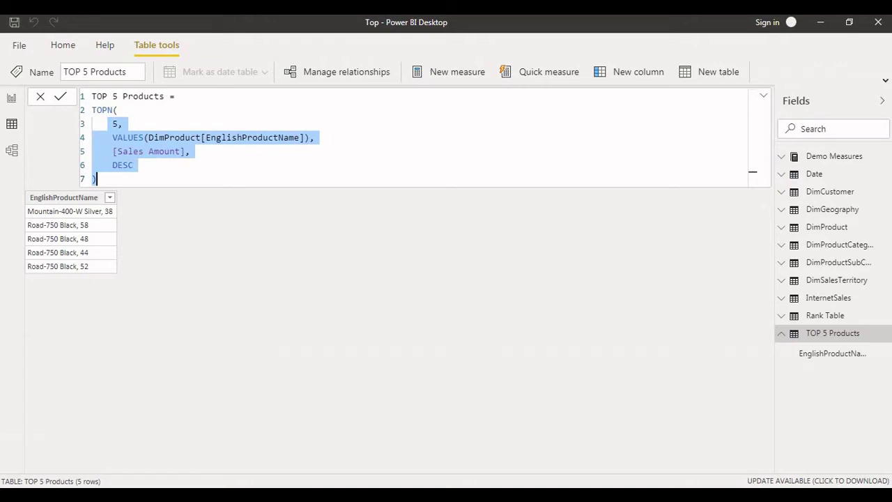
pyautogui.click(133, 165)
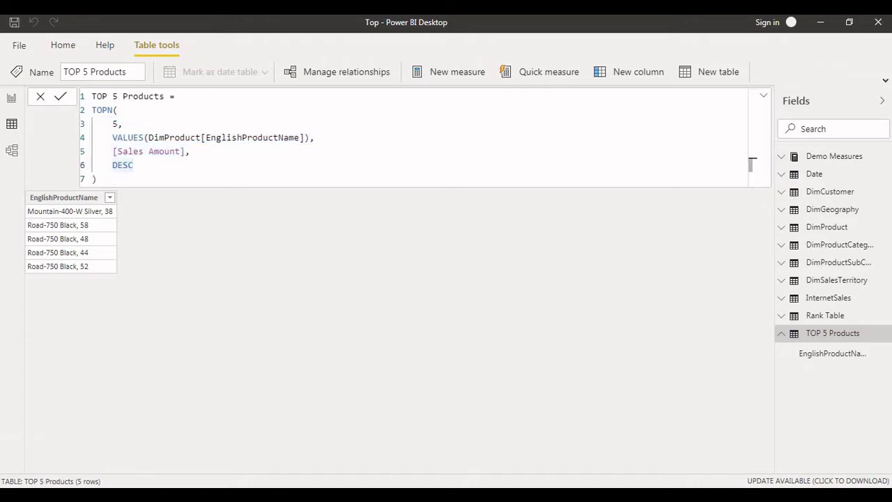
# Set the TOPN row count in the TOP 5 Products formula to 3 and compare the resulting products with the report's sales table
pyautogui.doubleClick(116, 123)
pyautogui.write('3')
pyautogui.press('Return')
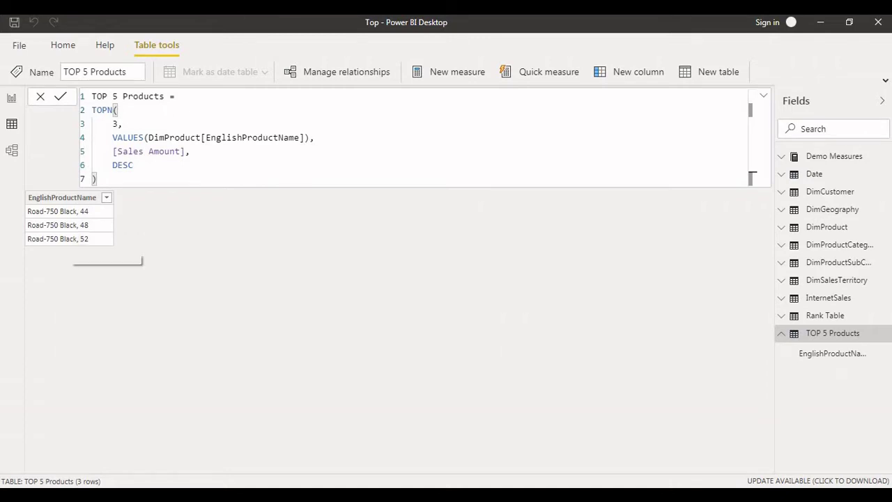
pyautogui.click(11, 98)
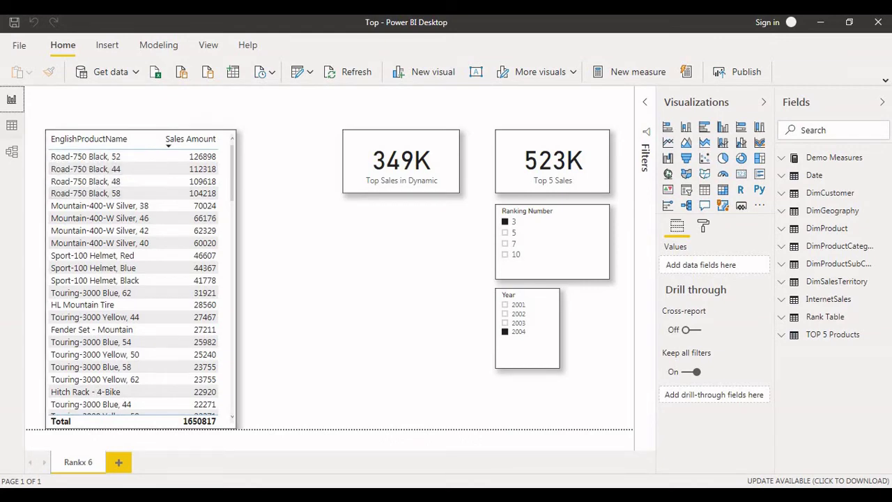
pyautogui.click(11, 124)
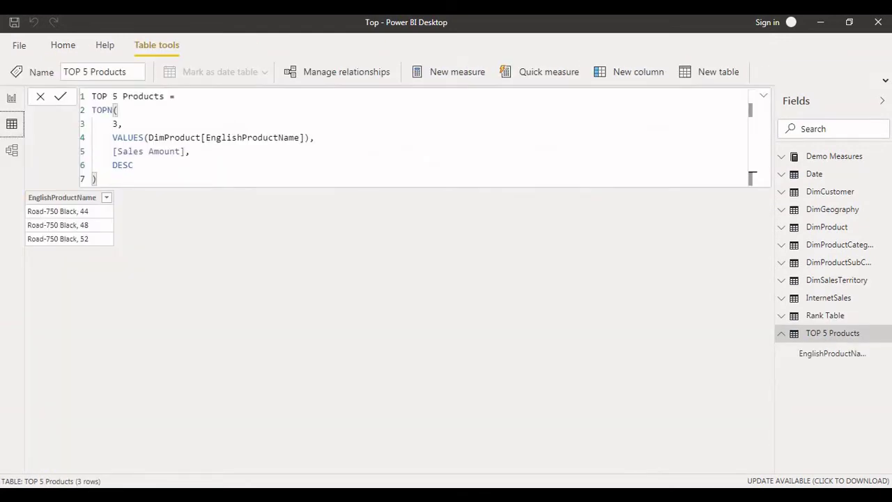
pyautogui.click(11, 99)
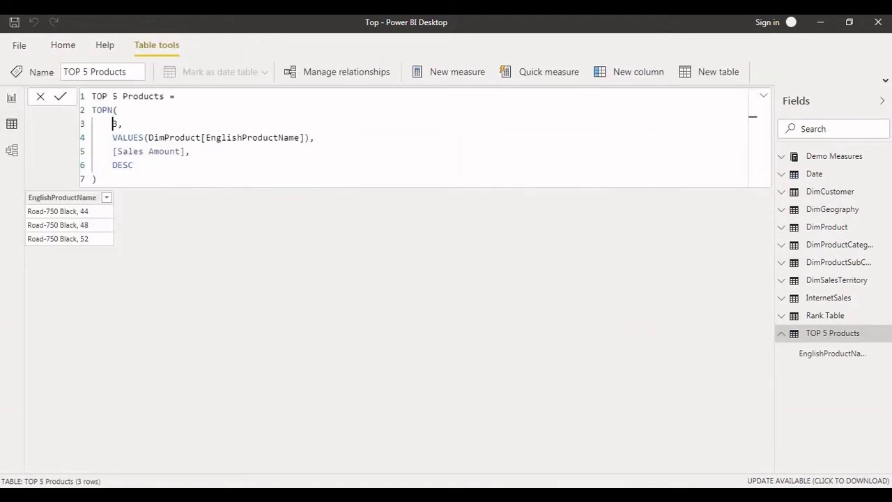
# Set the TOPN row count in the TOP 5 Products formula to 5 and return to the report page
pyautogui.write('5,')
pyautogui.press('Return')
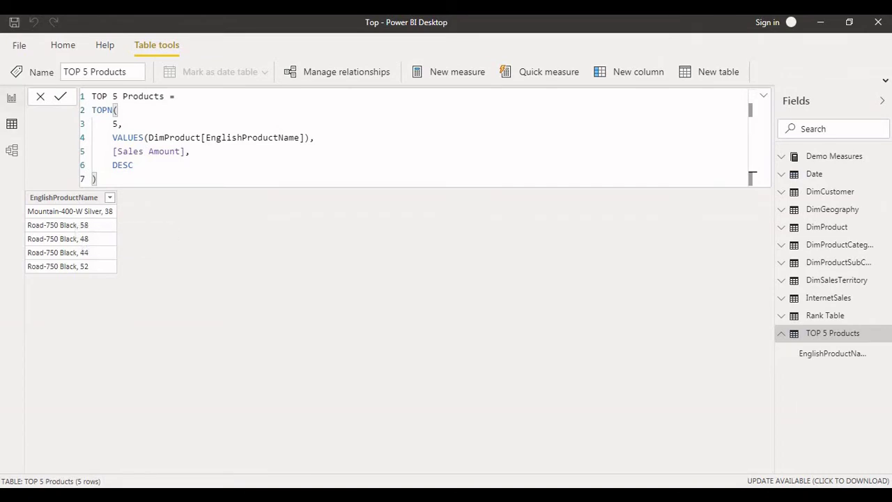
pyautogui.click(11, 98)
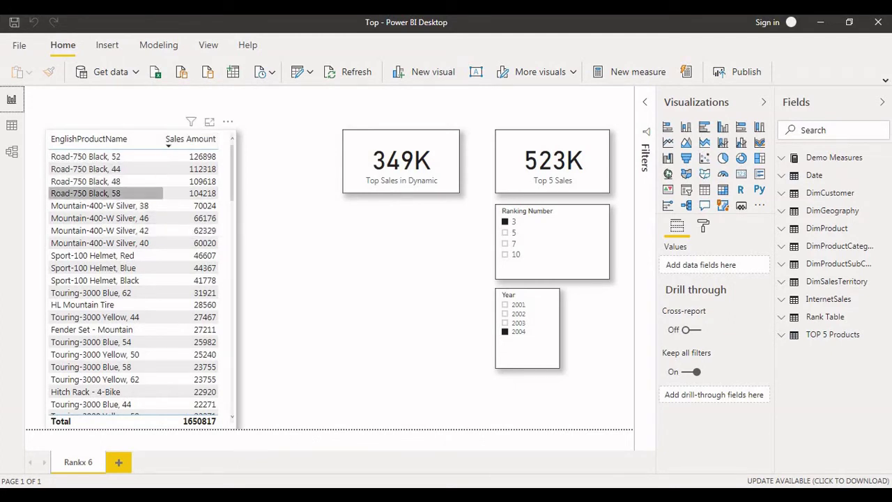
# Capture the report canvas with the Snipping Tool and circle the first five product rows in the snip with the pen
pyautogui.press('super')
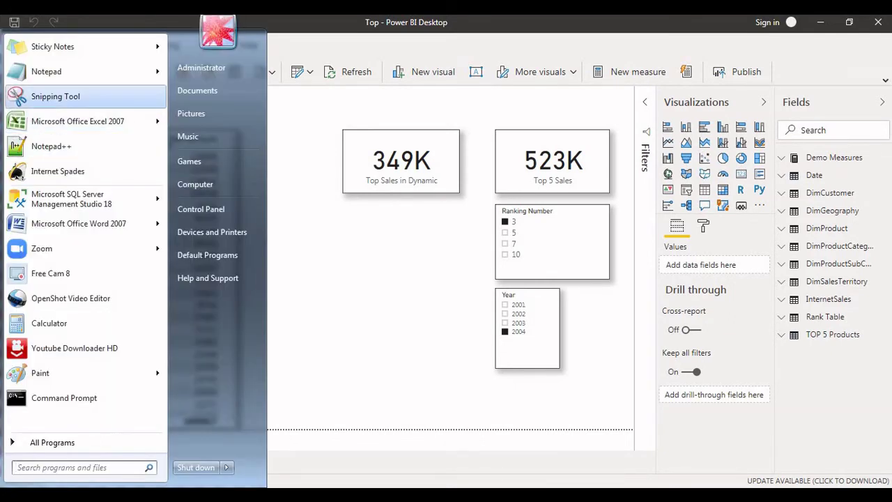
pyautogui.click(60, 94)
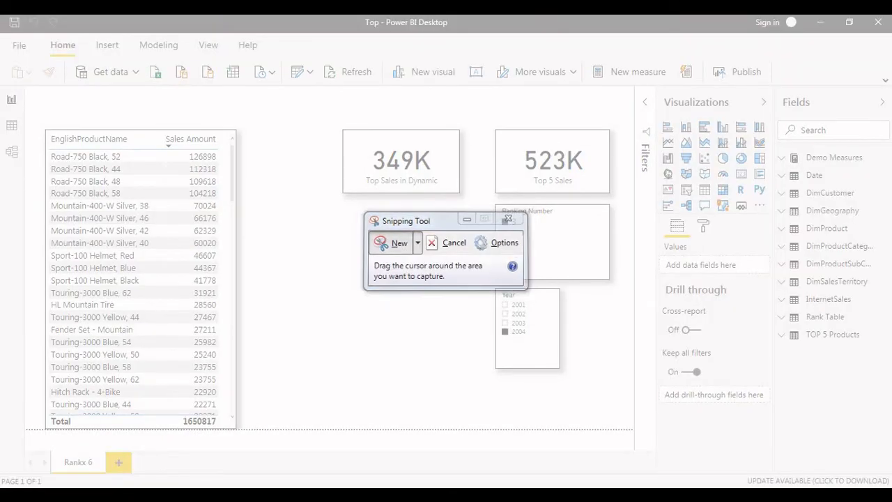
pyautogui.moveTo(34, 93); pyautogui.dragTo(619, 440)
pyautogui.press('Escape')
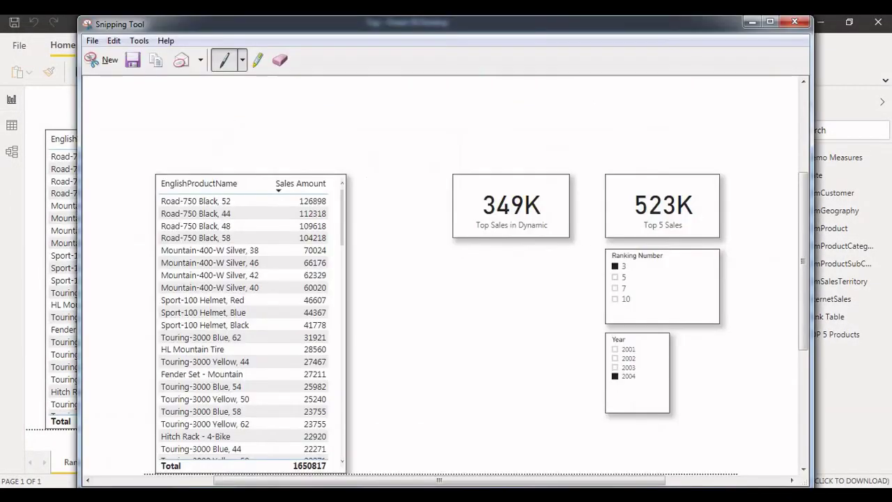
pyautogui.moveTo(333, 256)
pyautogui.mouseDown()
pyautogui.moveTo(329, 177)
pyautogui.moveTo(196, 158)
pyautogui.moveTo(151, 166)
pyautogui.moveTo(126, 234)
pyautogui.moveTo(164, 255)
pyautogui.moveTo(331, 254)
pyautogui.mouseUp()
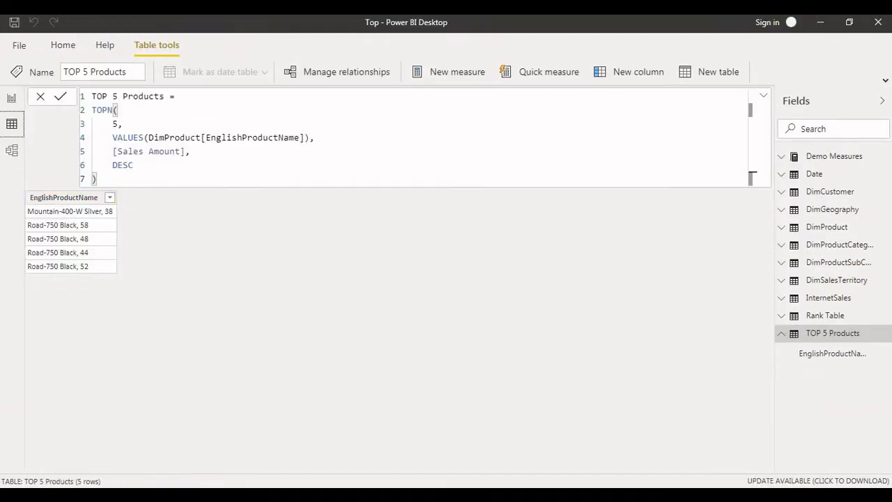
# Compare the products in the TOP 5 Products table with the circled rows in the Snipping Tool capture
pyautogui.hotkey('alt', 'Tab')
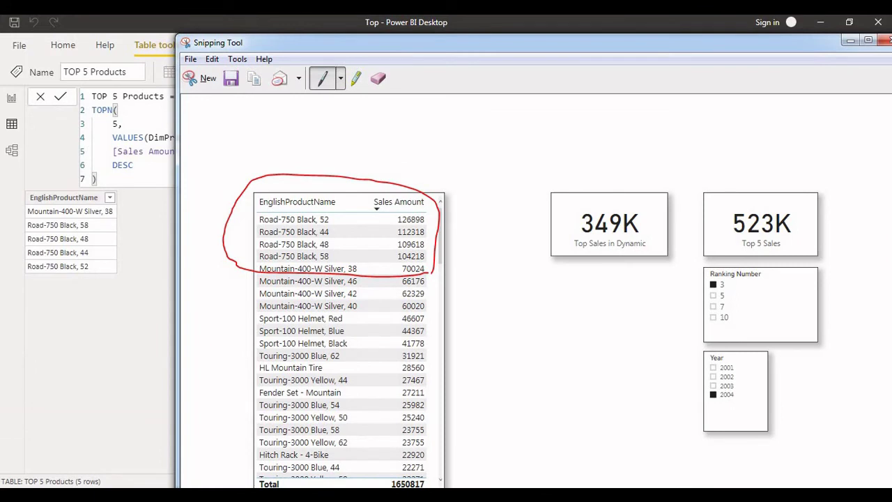
pyautogui.hotkey('alt', 'Tab')
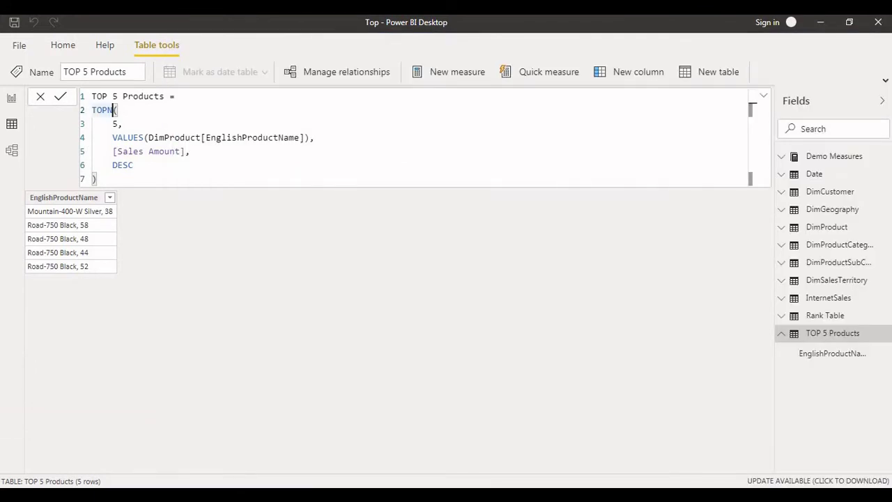
pyautogui.hotkey('alt', 'Tab')
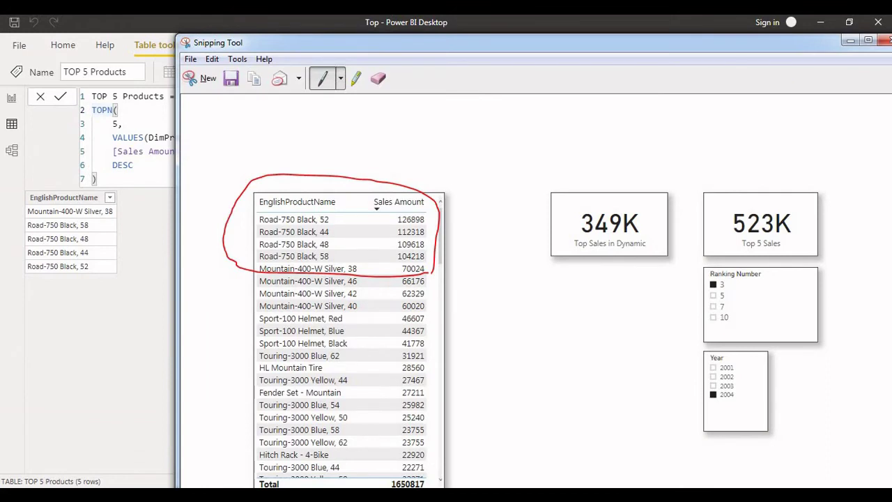
# Back in Power BI Desktop, set the TOPN row count in the TOP 5 Products formula to 10 and return to the report page
pyautogui.hotkey('alt', 'Tab')
pyautogui.press('BackSpace')
pyautogui.write('1')
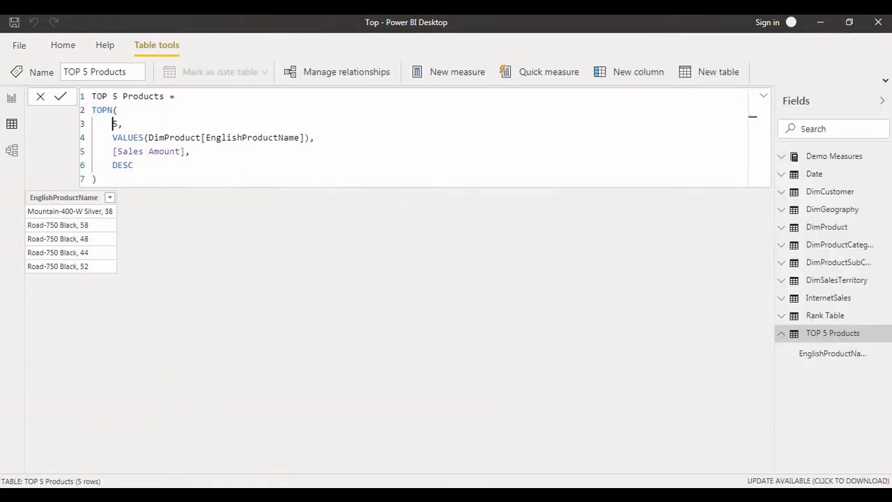
pyautogui.write('0')
pyautogui.press('Return')
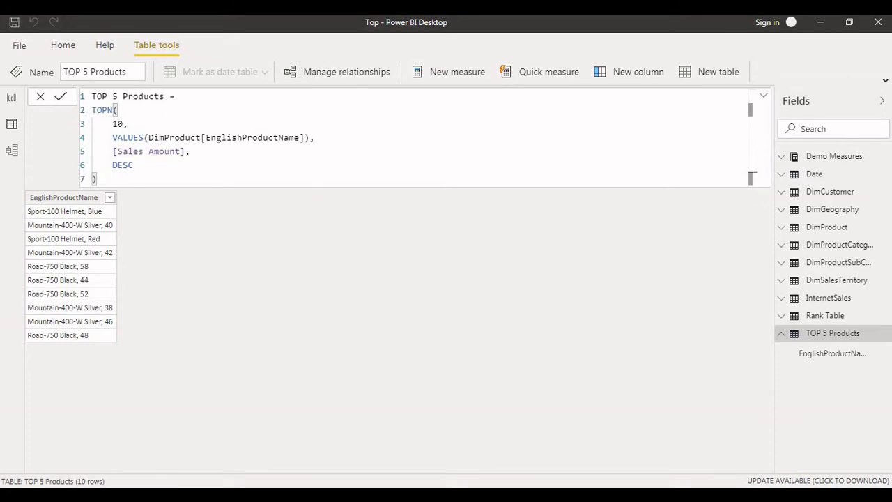
pyautogui.keyDown('shift'); pyautogui.click(752, 178); pyautogui.keyUp('shift')
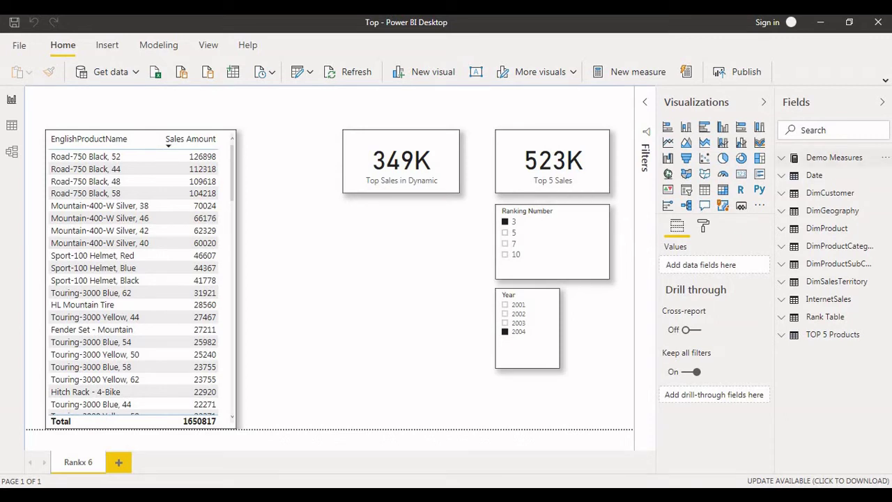
# Open the Top 5 Sales measure in Demo Measures with enlarged formula text and examine its CALCULATE function and [Sales Amount] argument
pyautogui.click(834, 157)
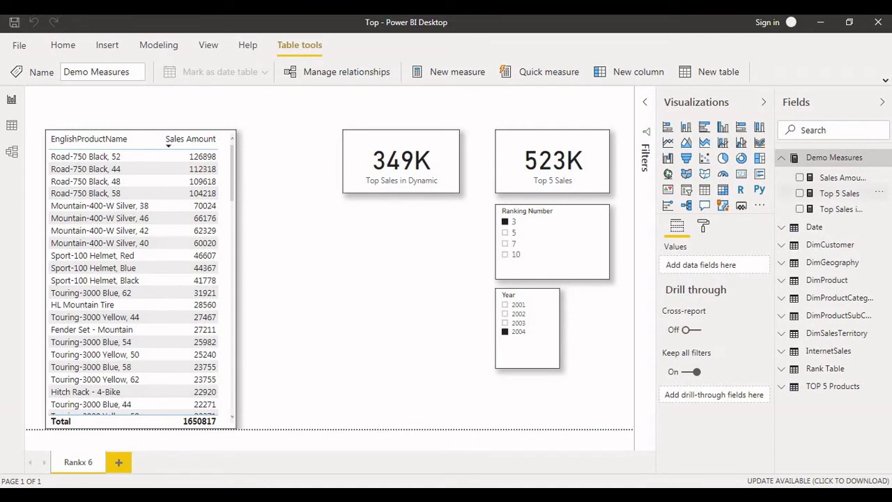
pyautogui.click(839, 193)
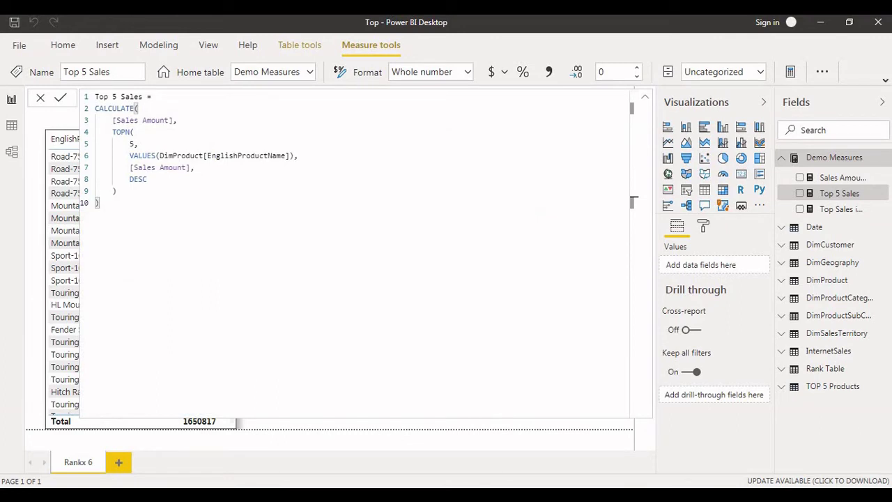
pyautogui.scroll(2, 633, 233)
pyautogui.scroll(1, 633, 233)
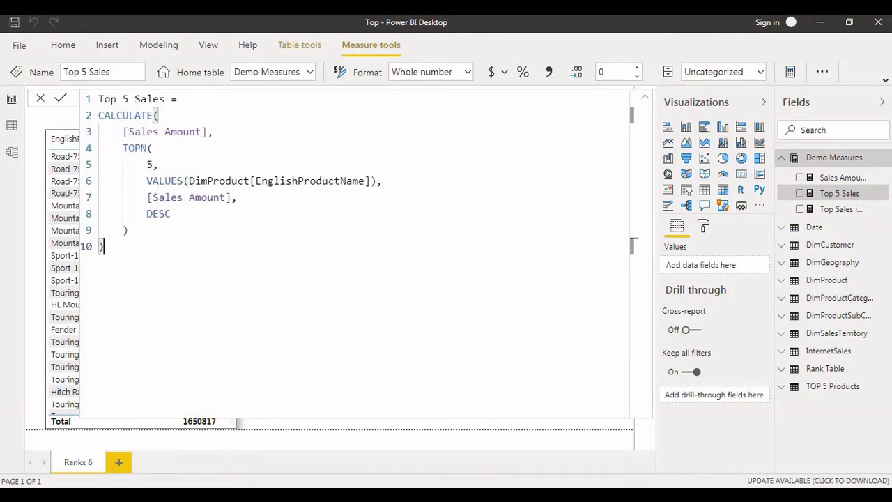
pyautogui.doubleClick(128, 115)
pyautogui.moveTo(159, 115); pyautogui.dragTo(214, 132)
pyautogui.click(125, 131)
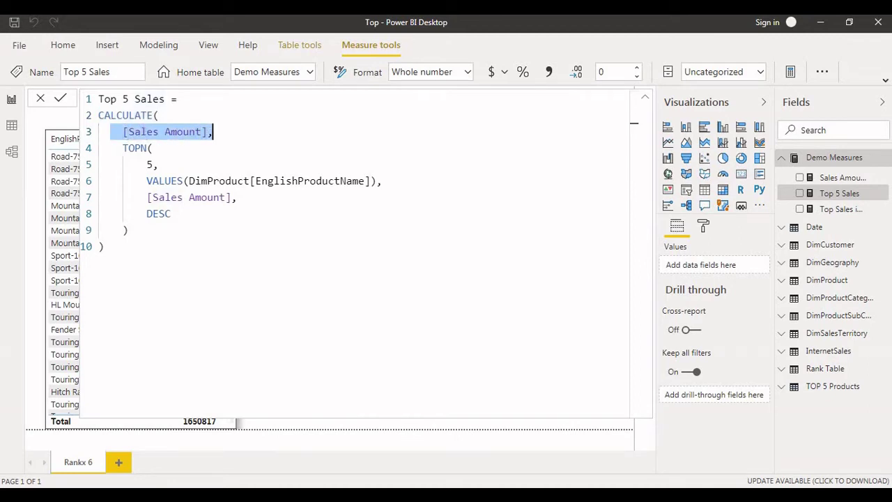
# Examine each TOPN argument in the Top 5 Sales measure: the row count, the EnglishProductName values, [Sales Amount] and the DESC order
pyautogui.click(158, 165)
pyautogui.doubleClick(135, 148)
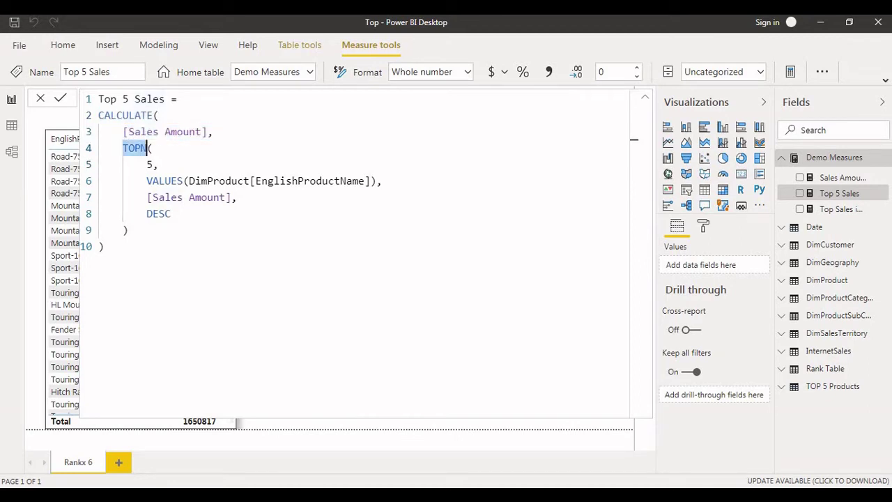
pyautogui.doubleClick(149, 164)
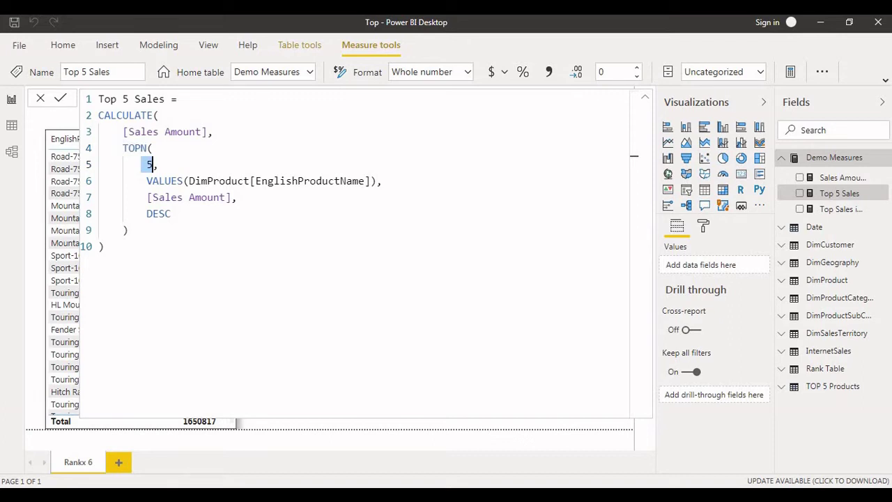
pyautogui.click(148, 198)
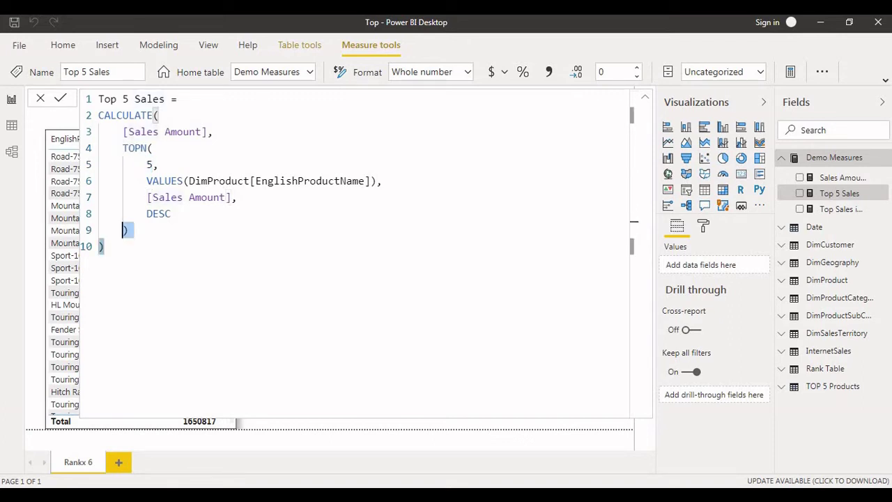
pyautogui.moveTo(98, 164); pyautogui.dragTo(148, 164)
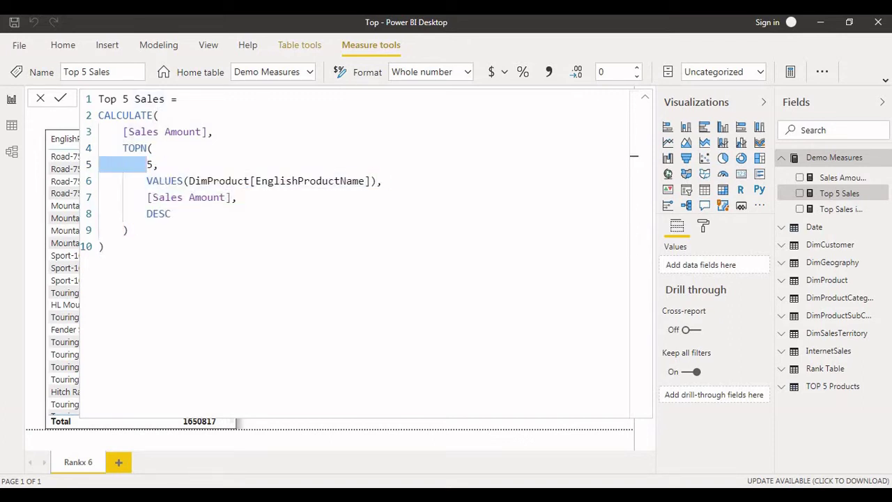
pyautogui.click(147, 180)
pyautogui.click(148, 164)
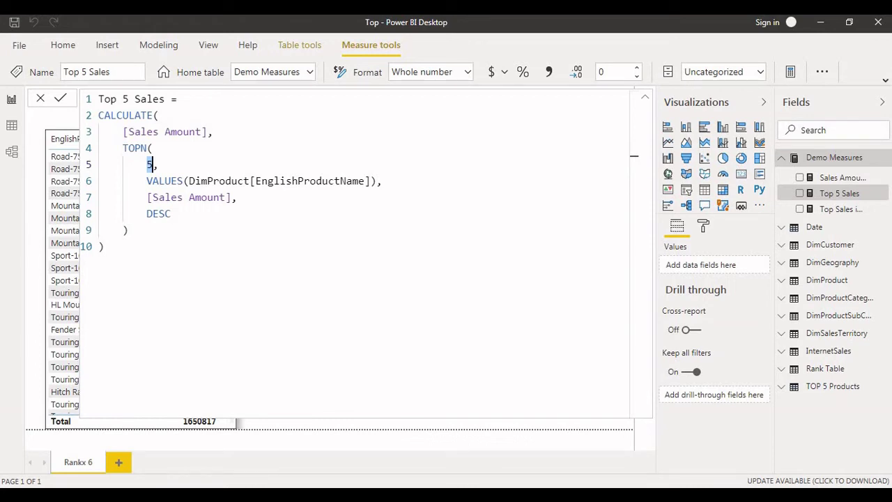
pyautogui.moveTo(147, 181); pyautogui.dragTo(382, 181)
pyautogui.moveTo(146, 197); pyautogui.dragTo(237, 197)
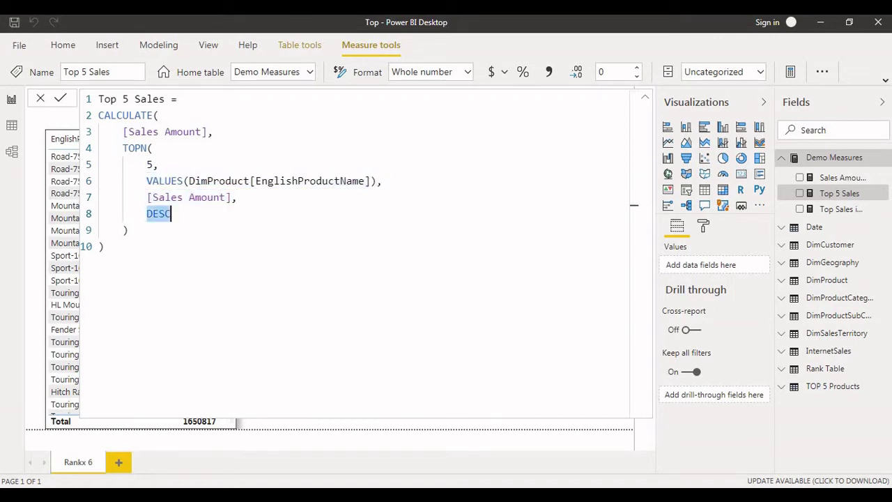
pyautogui.moveTo(105, 246); pyautogui.dragTo(99, 132)
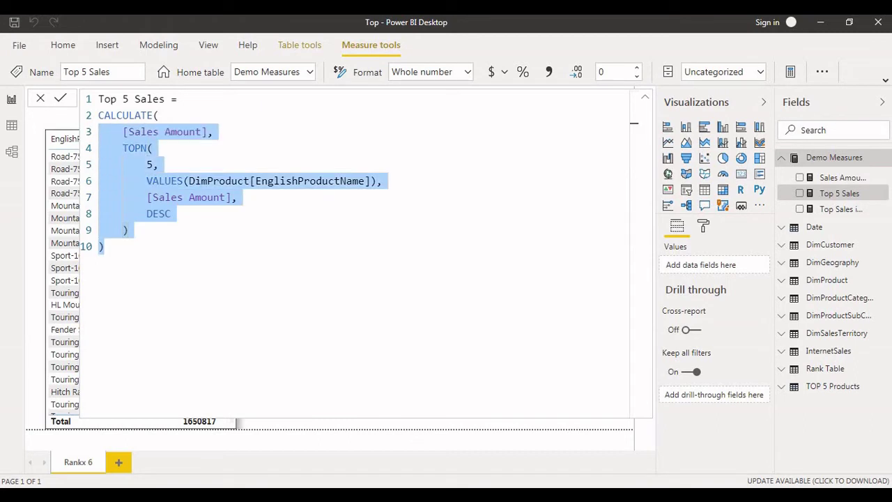
# Collapse the measure formula, select the Top 5 Sales card and clear the 2004 filter from the Year slicer
pyautogui.click(645, 97)
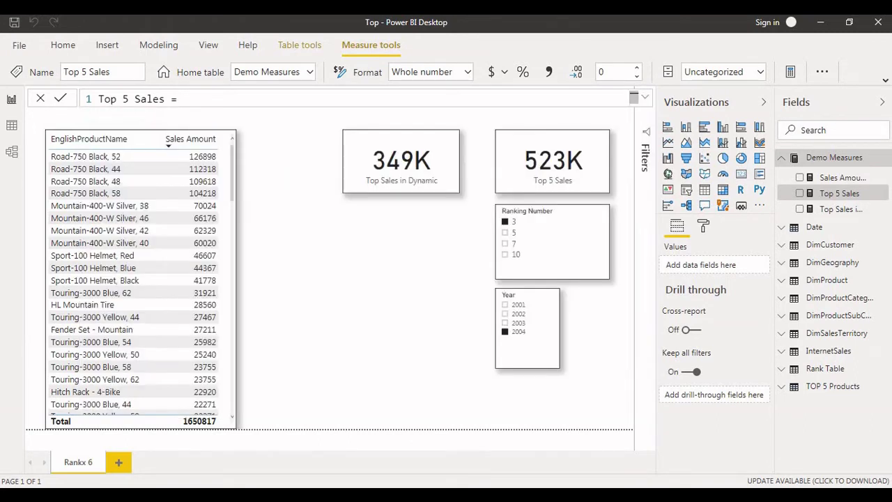
pyautogui.click(552, 160)
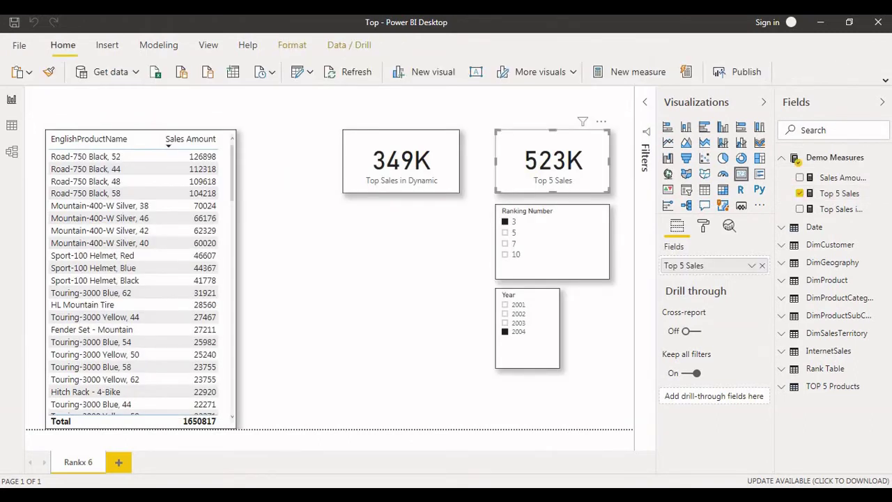
pyautogui.click(505, 332)
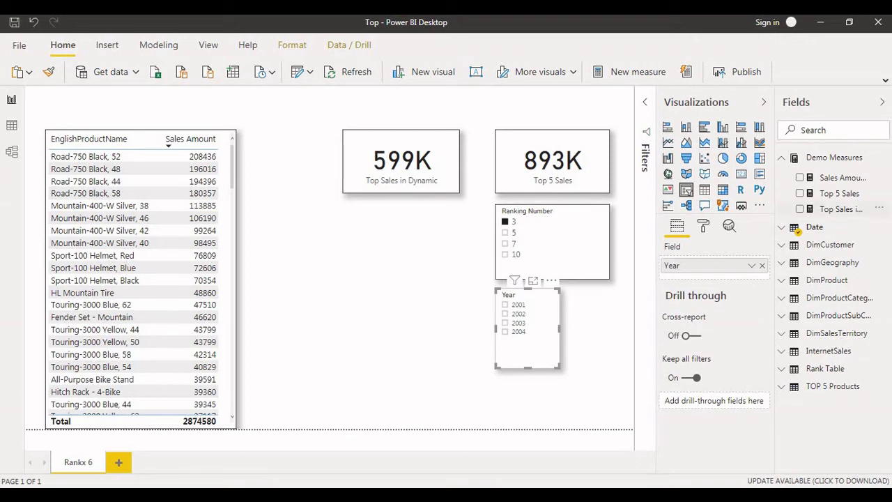
# Open the full Top Sales in Dynamic formula and examine the SELECTEDVALUE expression that defines its TopSales variable
pyautogui.click(841, 208)
pyautogui.click(640, 96)
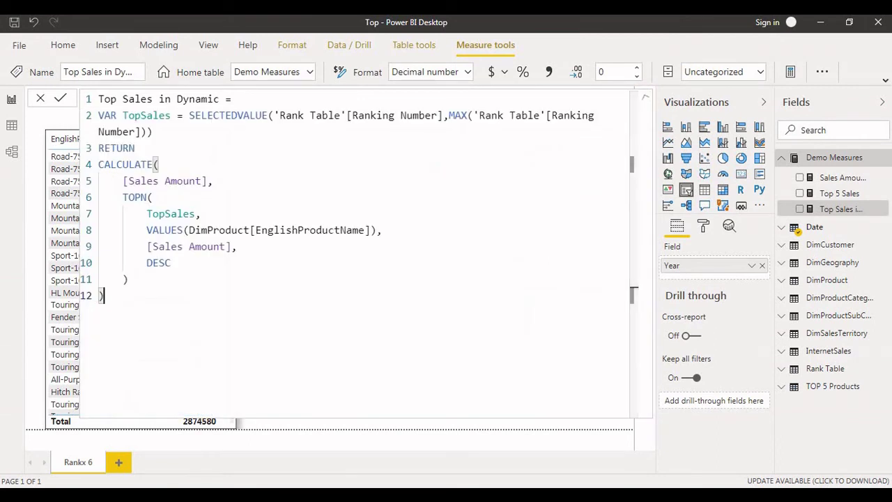
pyautogui.moveTo(189, 115); pyautogui.dragTo(512, 115)
pyautogui.click(272, 115)
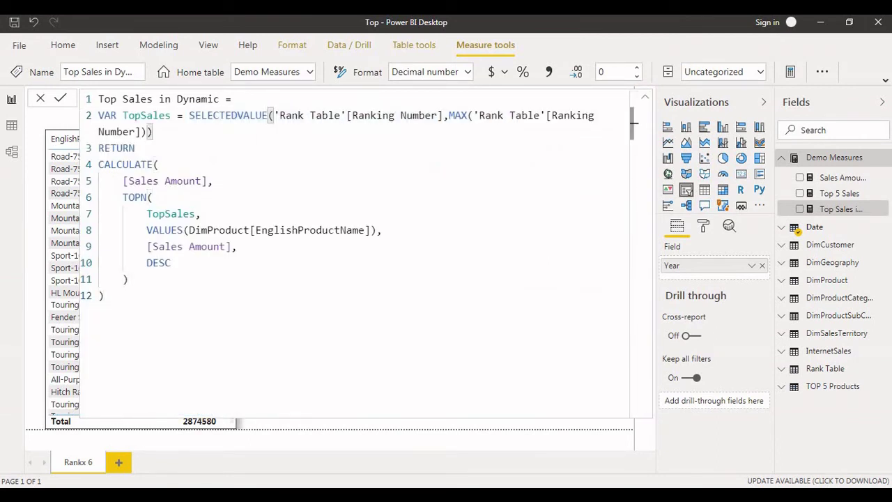
# View the Ranking Number column of Rank Table in the data view, and return to the report page
pyautogui.click(825, 368)
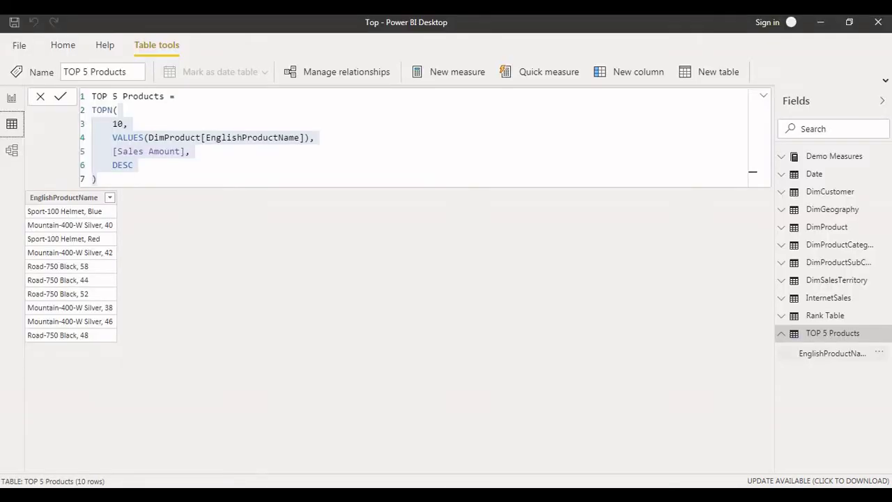
pyautogui.click(825, 315)
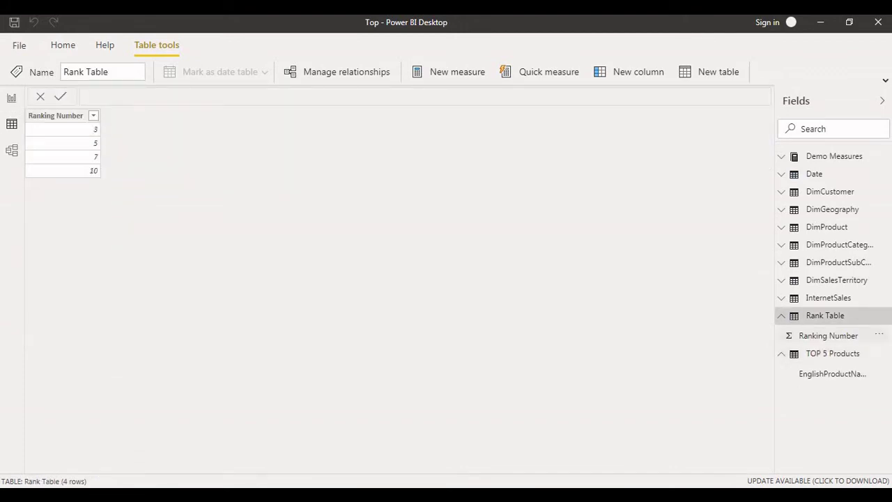
pyautogui.click(828, 335)
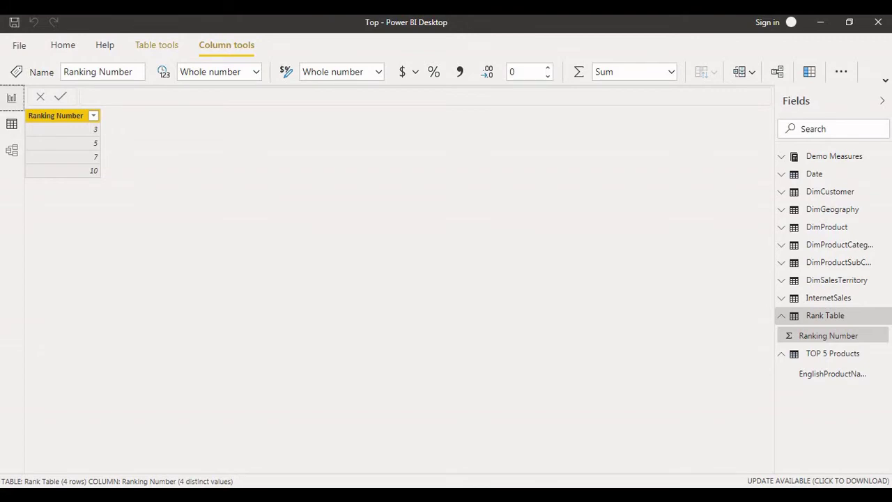
pyautogui.click(11, 98)
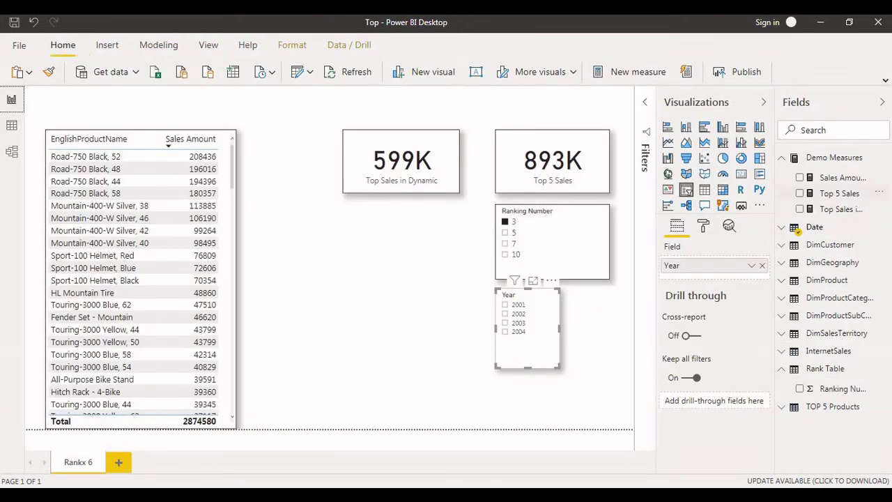
# Reopen the Top Sales in Dynamic formula, examine how TOPN uses the TopSales variable, and collapse the formula
pyautogui.click(841, 209)
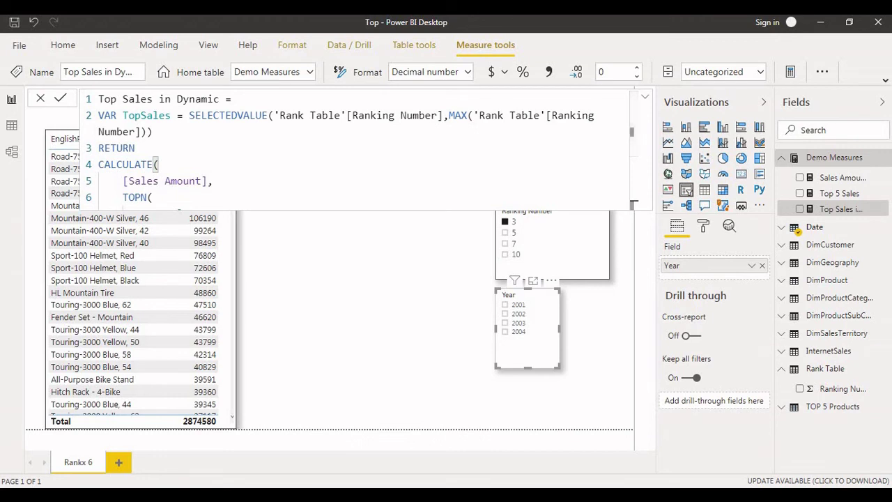
pyautogui.moveTo(633, 206); pyautogui.dragTo(633, 295)
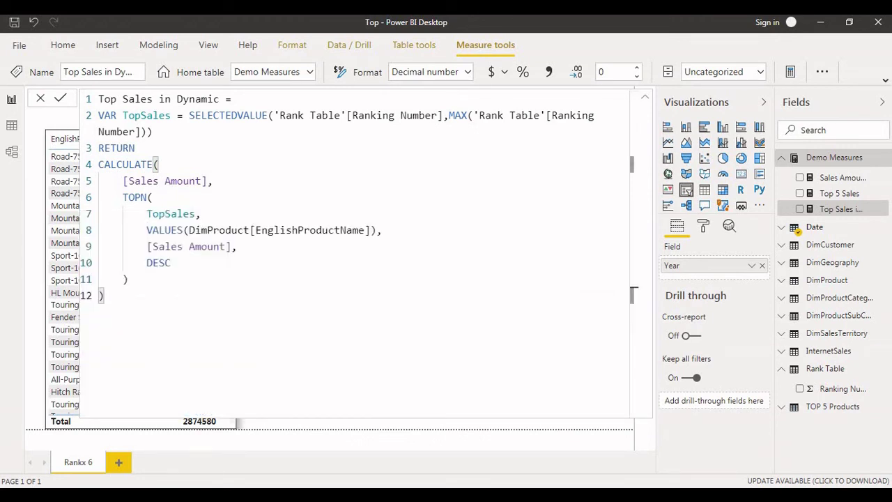
pyautogui.click(159, 164)
pyautogui.click(158, 214)
pyautogui.doubleClick(159, 214)
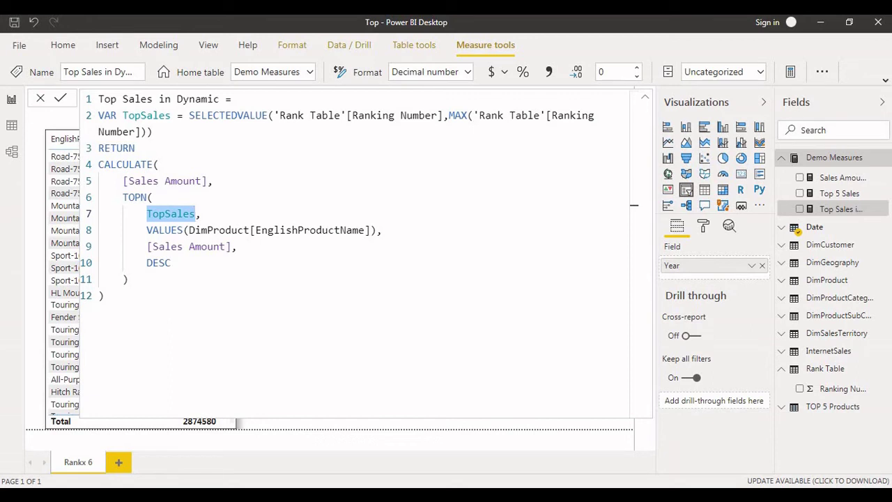
pyautogui.tripleClick(159, 214)
pyautogui.moveTo(141, 132); pyautogui.dragTo(103, 295)
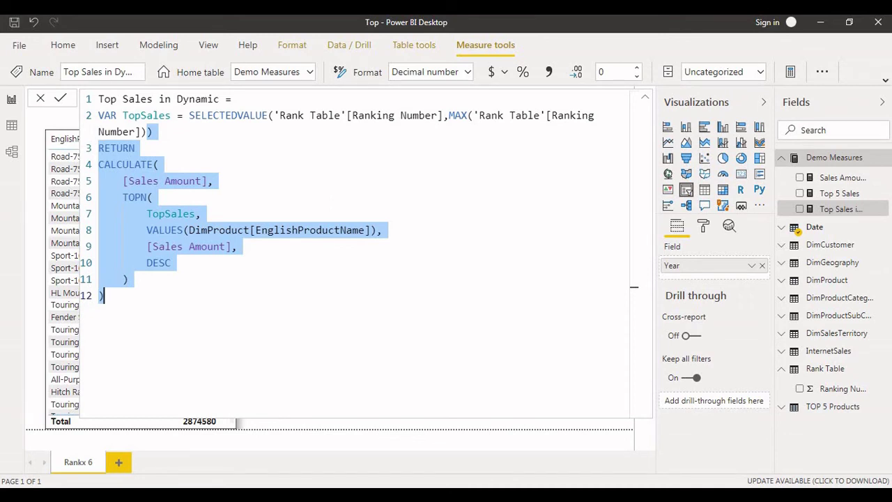
pyautogui.press('Escape')
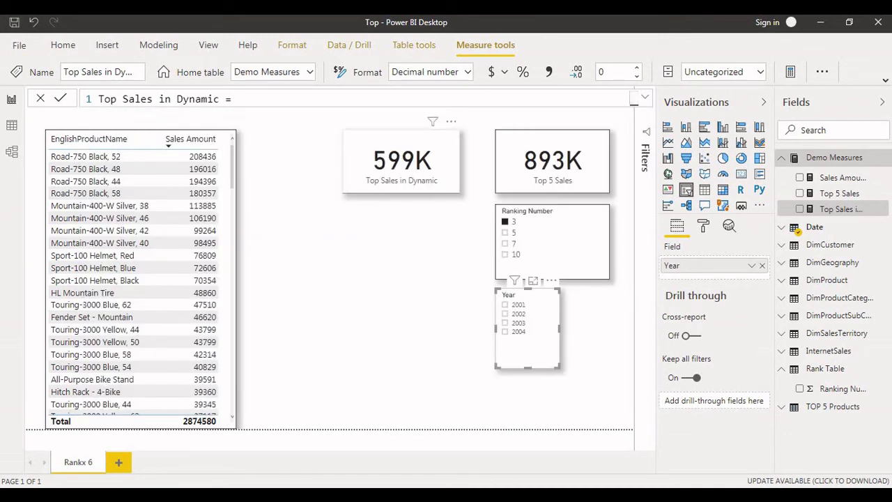
# Filter the report by Ranking Number 5, 7 and 10 in turn, comparing the Top Sales in Dynamic and Top 5 Sales cards
pyautogui.click(797, 160)
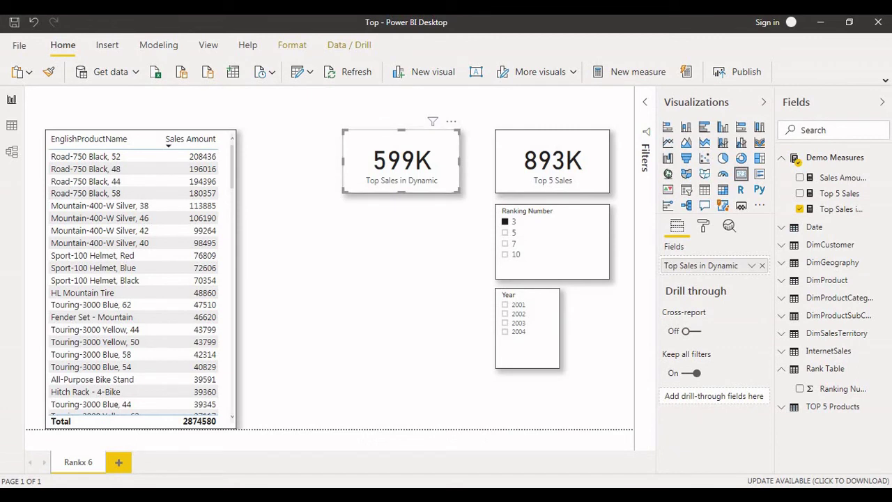
pyautogui.click(561, 173)
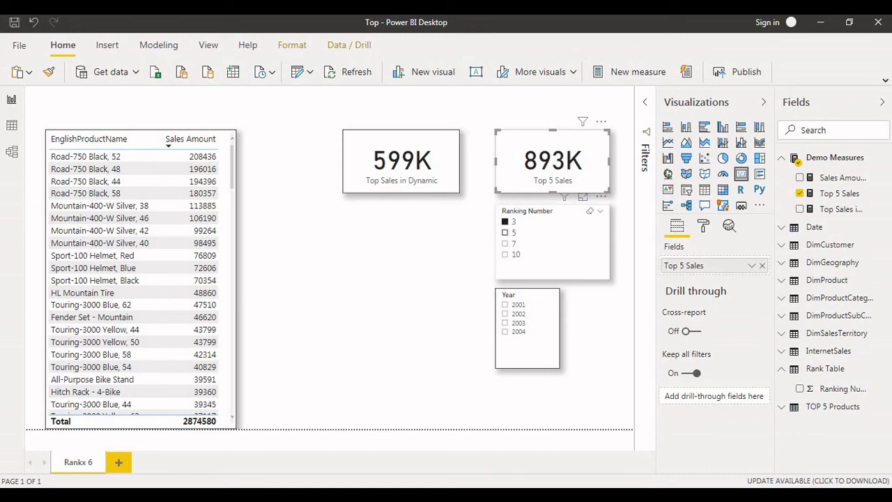
pyautogui.click(505, 232)
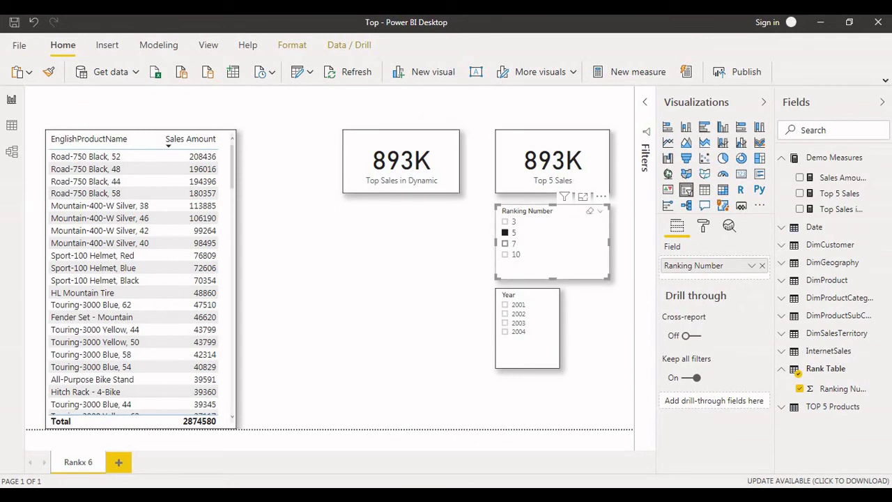
pyautogui.click(505, 243)
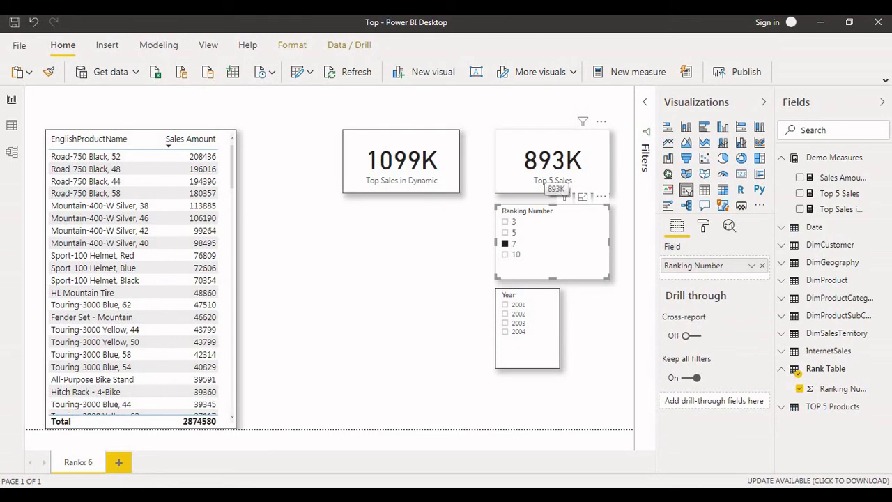
pyautogui.click(401, 162)
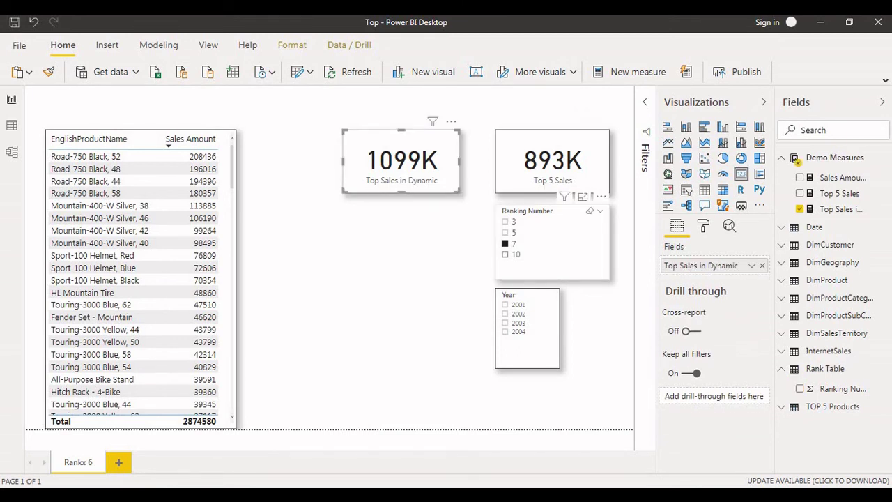
pyautogui.click(506, 254)
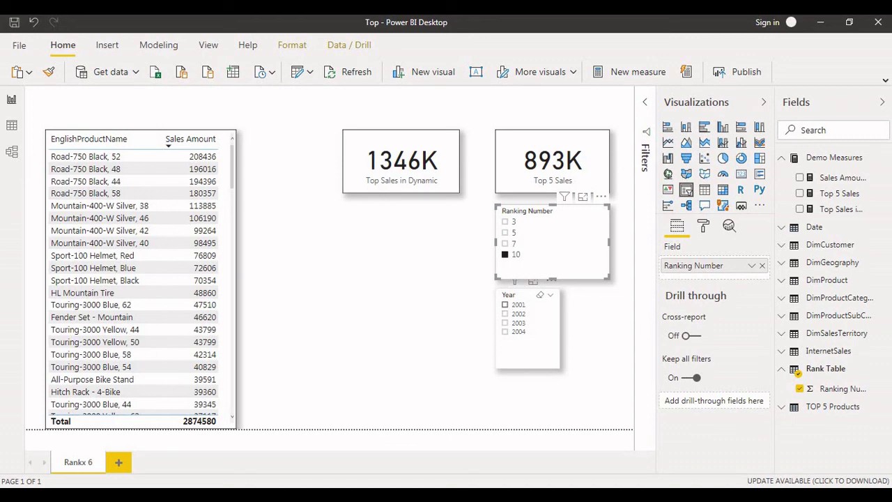
# Filter the report by Year 2001 and 2002 in turn, and switch the Ranking Number to 7 and finally 3
pyautogui.click(505, 304)
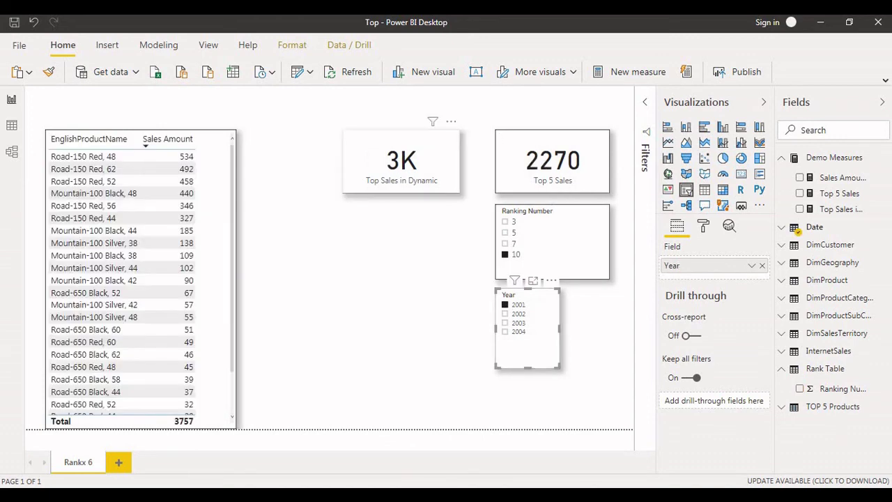
pyautogui.click(504, 313)
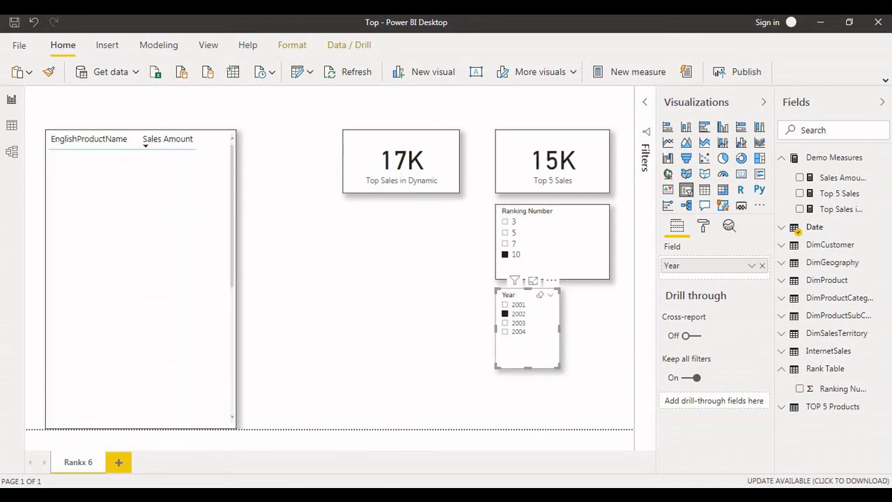
pyautogui.click(504, 243)
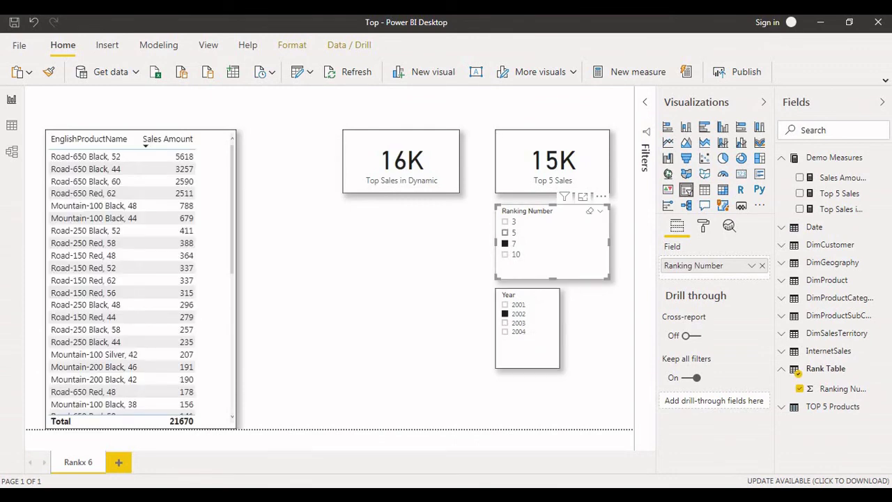
pyautogui.click(505, 221)
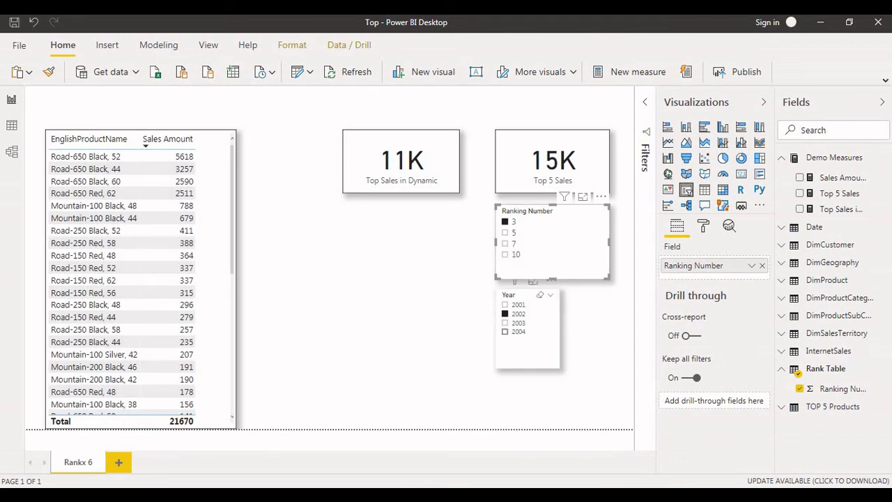
# Step the Year filter from 2004 down to 2001 and inspect the Top 5 Sales and Top Sales in Dynamic cards
pyautogui.click(504, 332)
pyautogui.click(505, 323)
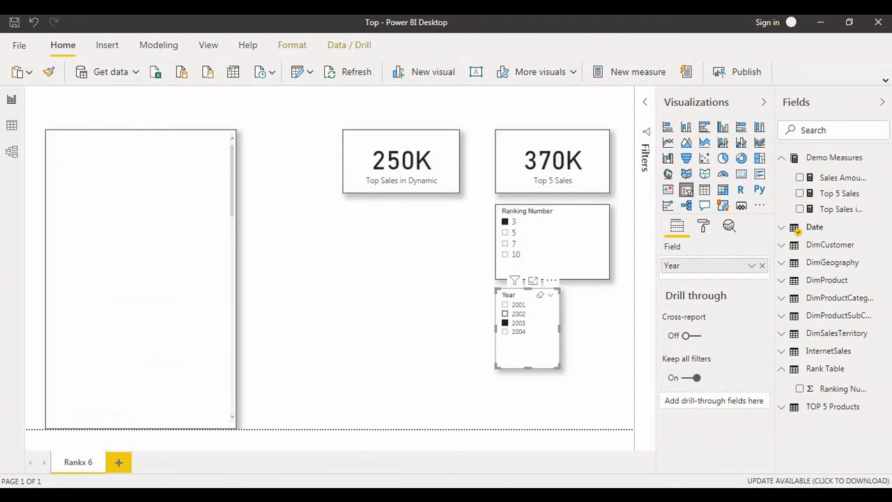
pyautogui.click(504, 313)
pyautogui.click(505, 305)
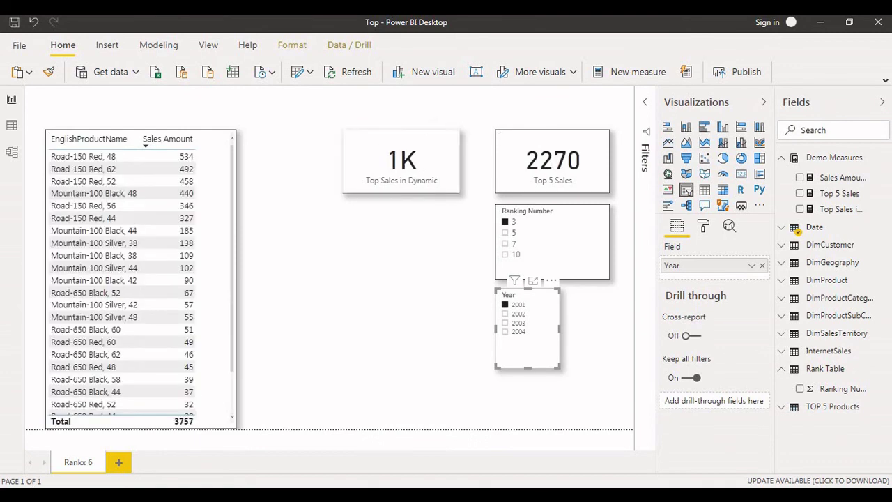
pyautogui.click(553, 167)
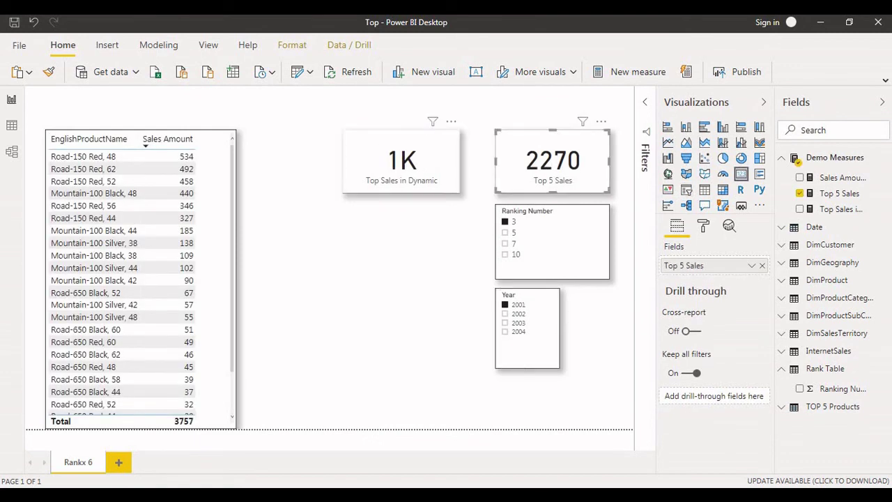
pyautogui.click(401, 167)
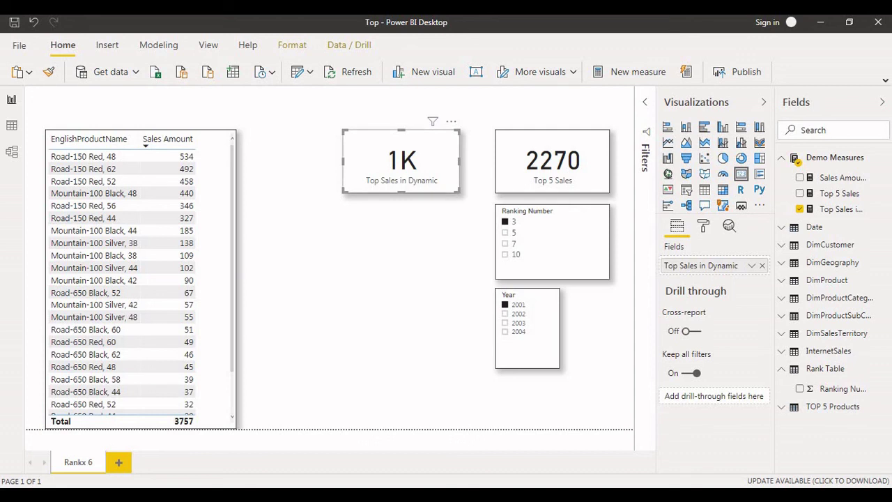
pyautogui.click(419, 254)
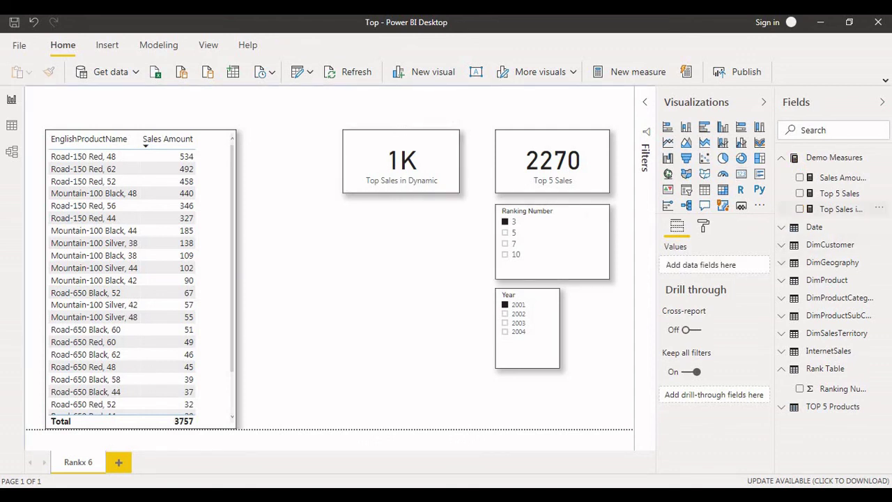
# Open the full Top Sales in Dynamic formula again and review its CALCULATE and TOPN blocks
pyautogui.click(841, 208)
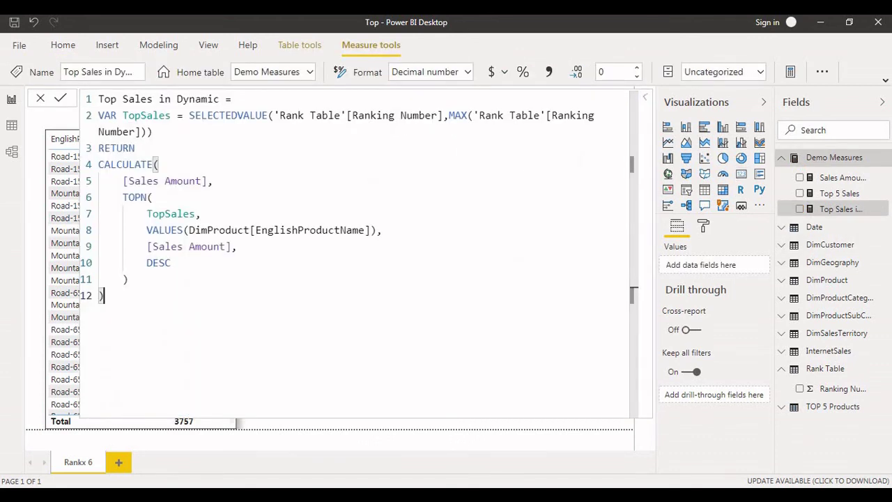
pyautogui.click(641, 97)
pyautogui.moveTo(105, 295); pyautogui.dragTo(171, 263)
pyautogui.click(112, 164)
pyautogui.click(127, 279)
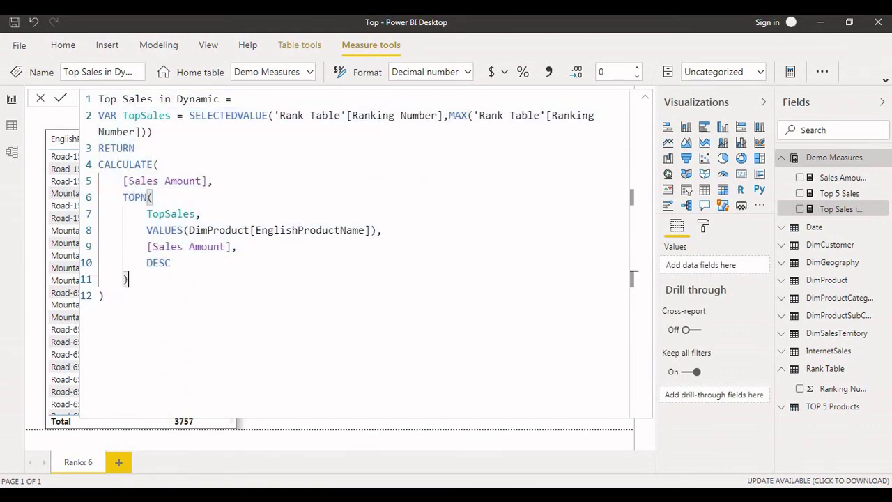